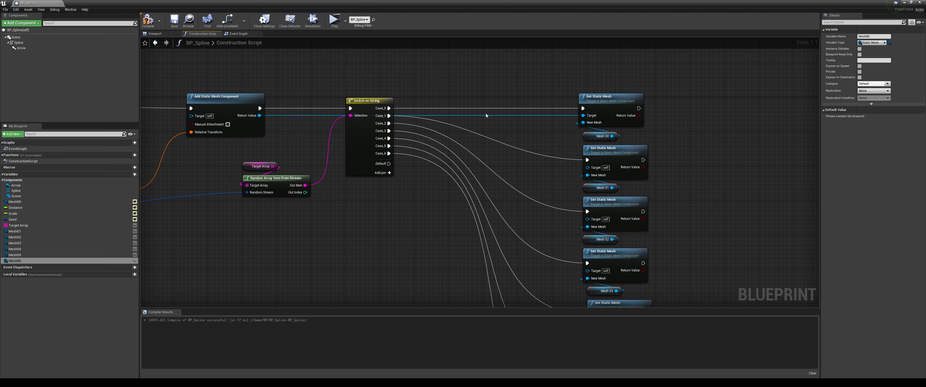
Add a reroute node on the Add Static Mesh Component return wire and connect it to the Target of all remaining Set Static Mesh nodes.
double_click(470, 116)
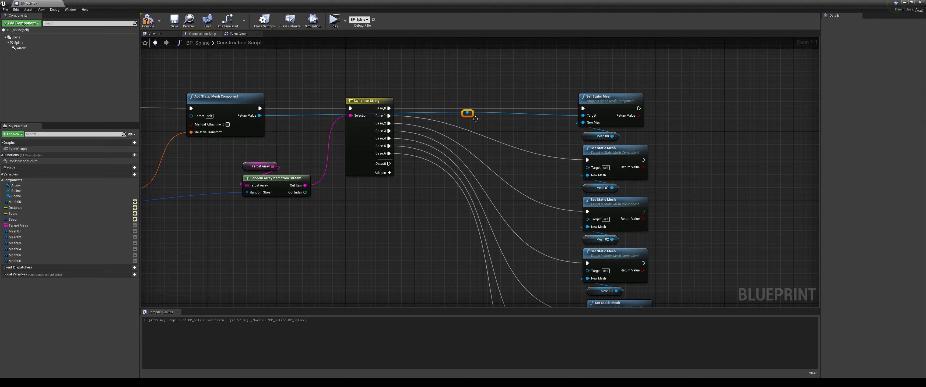
drag(472, 119, 588, 167)
drag(470, 120, 587, 219)
drag(473, 122, 587, 271)
drag(470, 119, 592, 268)
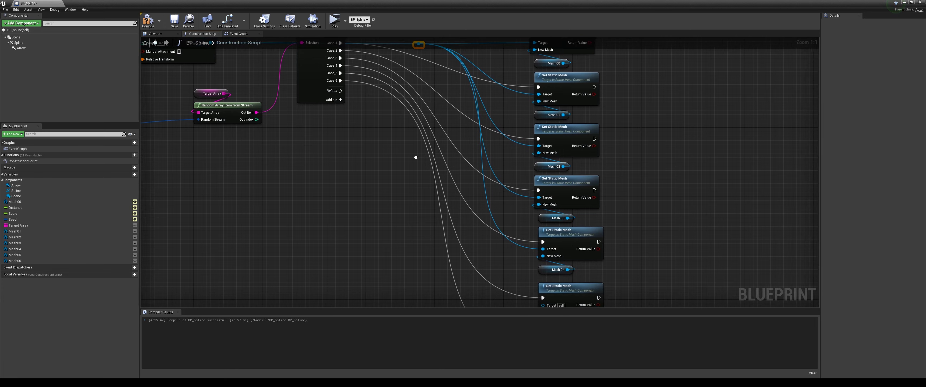
drag(421, 75, 476, 305)
right_drag(508, 176, 611, 151)
scroll(611, 151, down, 4)
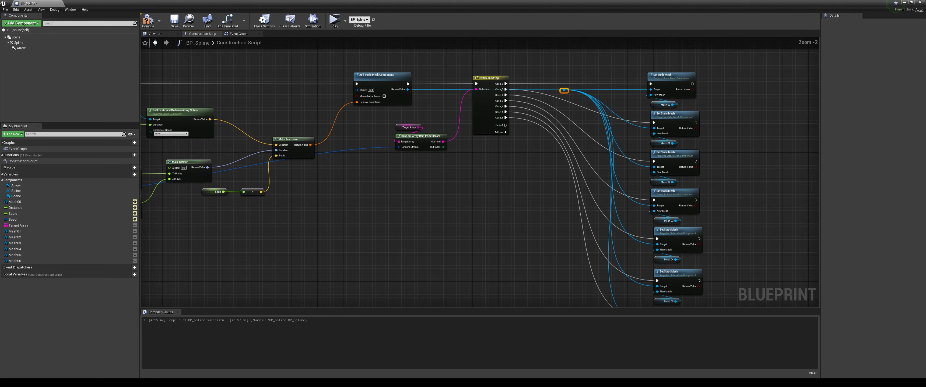
Compile the blueprint with the new Target connections.
right_drag(598, 148, 692, 135)
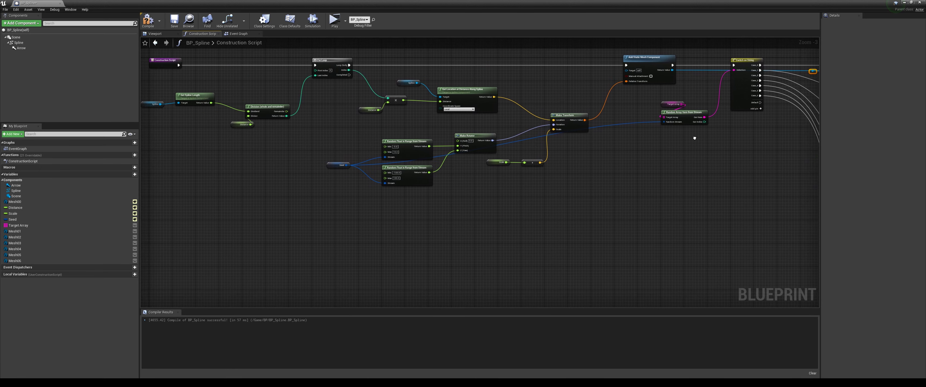
scroll(469, 130, up, 1)
right_drag(388, 113, 456, 140)
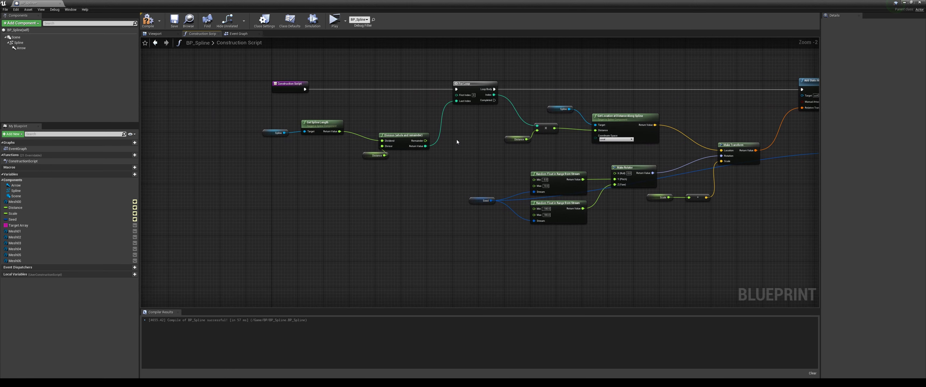
scroll(456, 140, up, 1)
right_drag(699, 178, 497, 161)
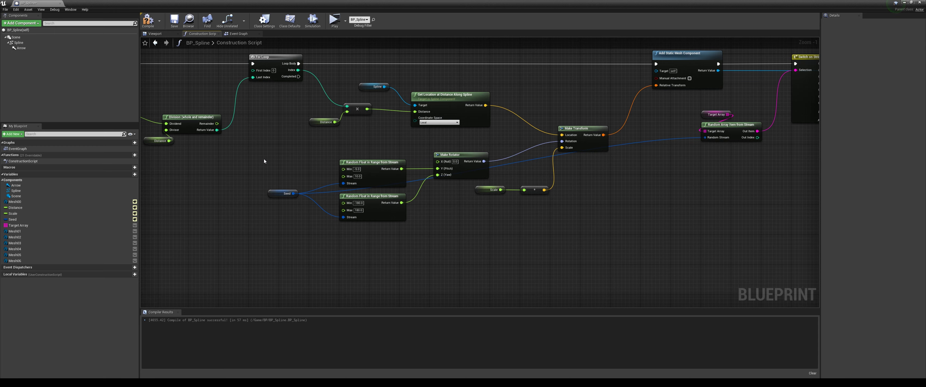
drag(264, 159, 567, 240)
click(567, 240)
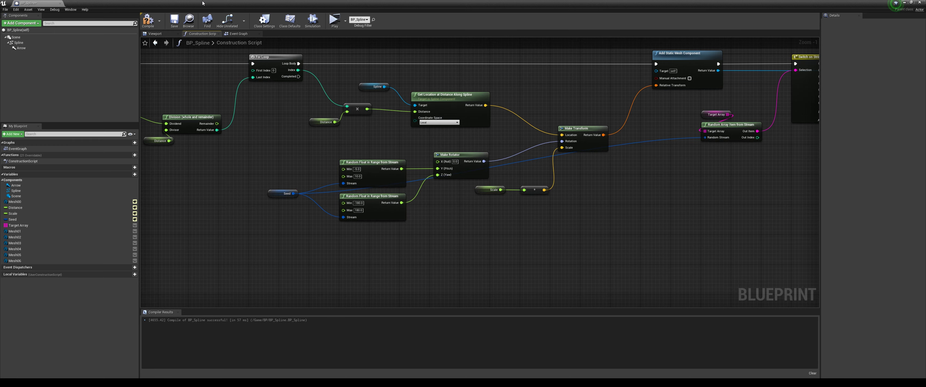
click(147, 20)
Make the variables Mesh01, Mesh02, Mesh03, Mesh04, Mesh05 and Mesh06 instance editable.
scroll(553, 248, down, 3)
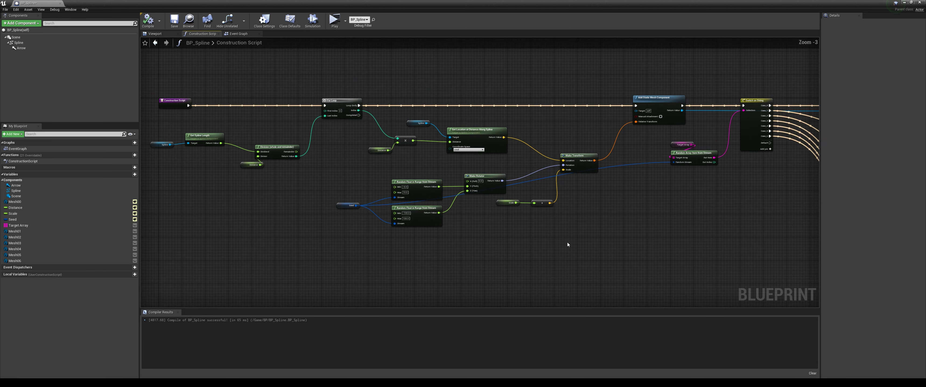
scroll(293, 218, down, 1)
scroll(382, 158, up, 1)
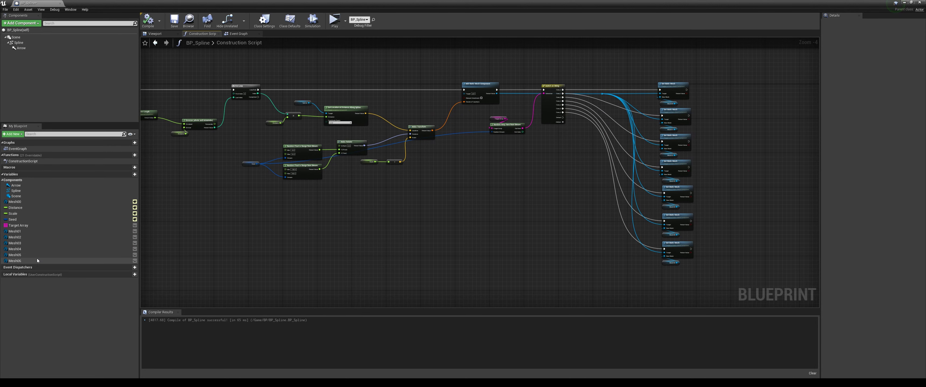
click(135, 231)
click(134, 237)
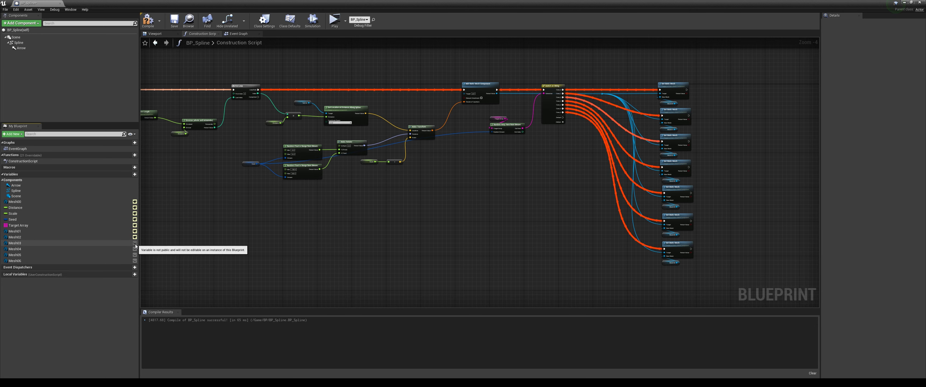
click(135, 243)
click(134, 249)
click(135, 255)
click(135, 261)
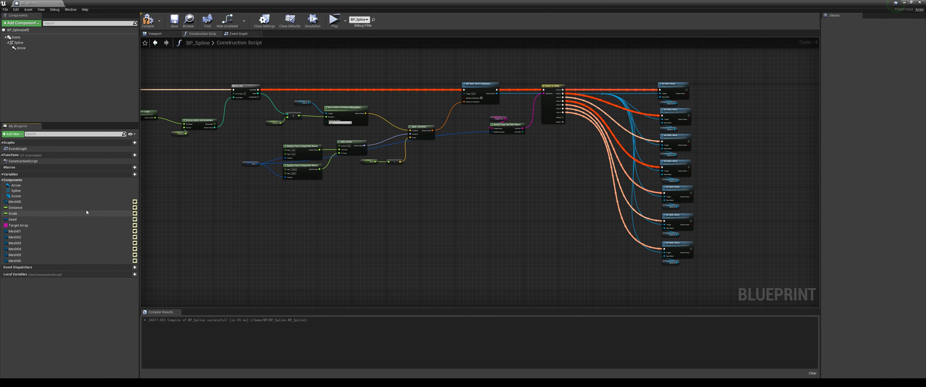
Compile the blueprint and move its window aside to expose the BP_Spline instance's details in the level editor.
click(65, 230)
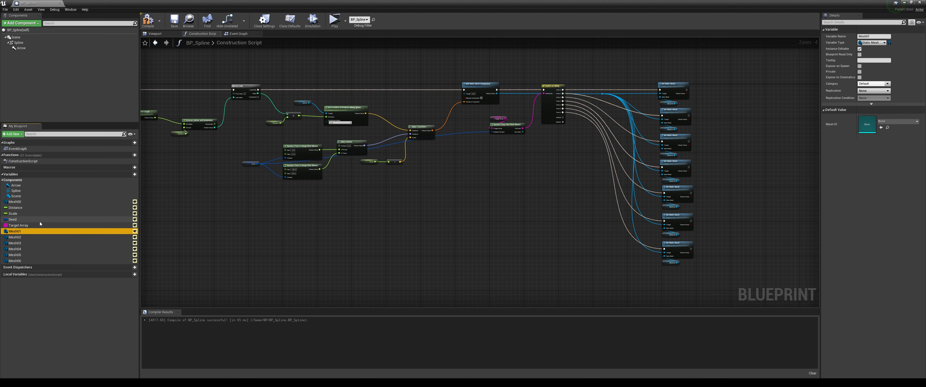
click(19, 202)
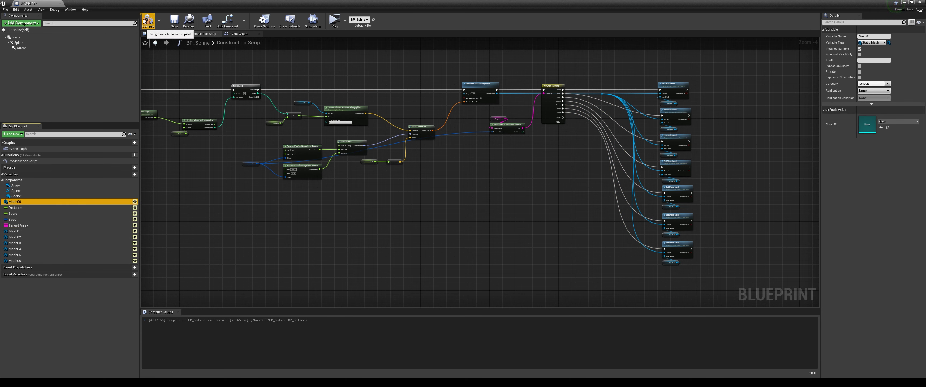
drag(360, 3, 417, 44)
scroll(857, 251, down, 2)
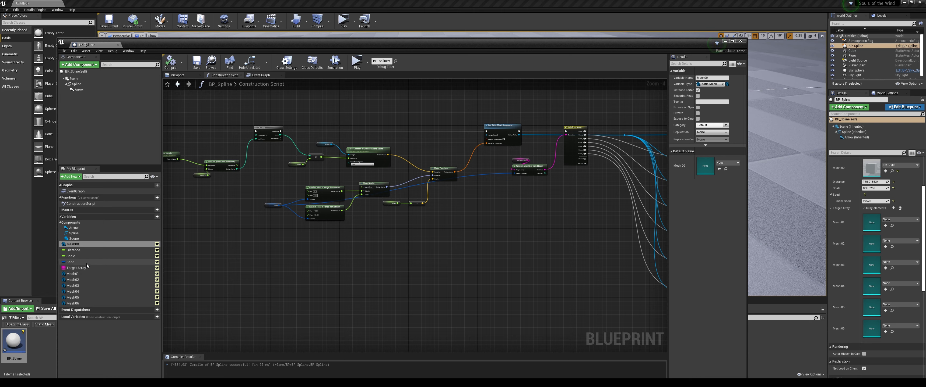
Reorder the variables so that Mesh01 directly follows Mesh00, and compile the blueprint.
click(75, 274)
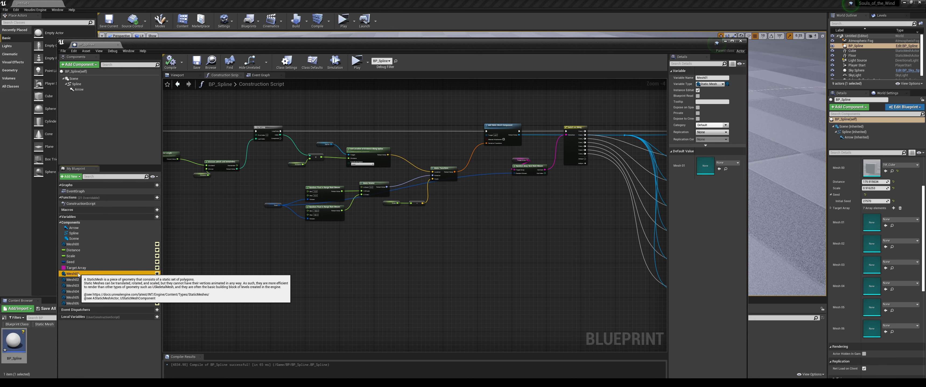
drag(84, 275, 79, 244)
click(73, 251)
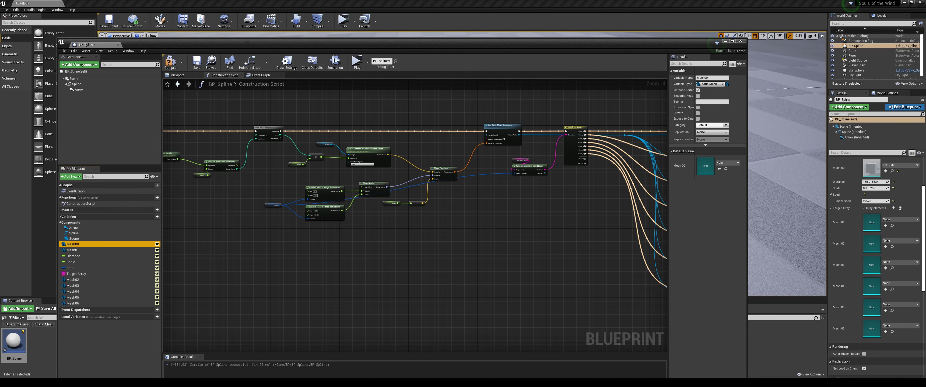
click(170, 61)
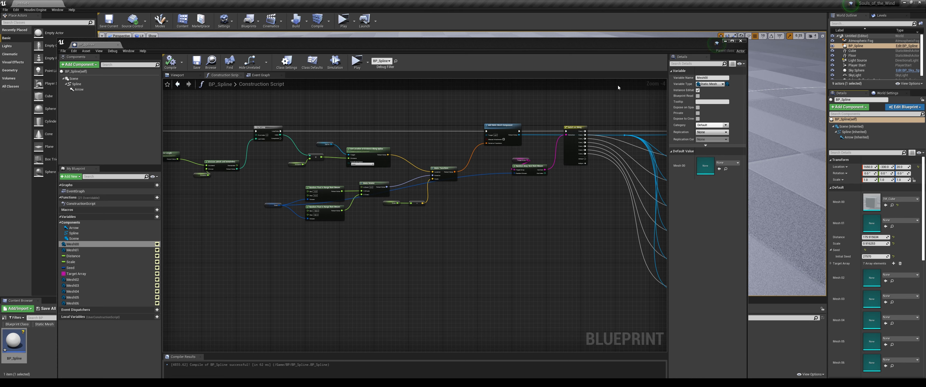
Set the category of the Mesh00 variable to "Procedural Mesh Spline".
click(726, 77)
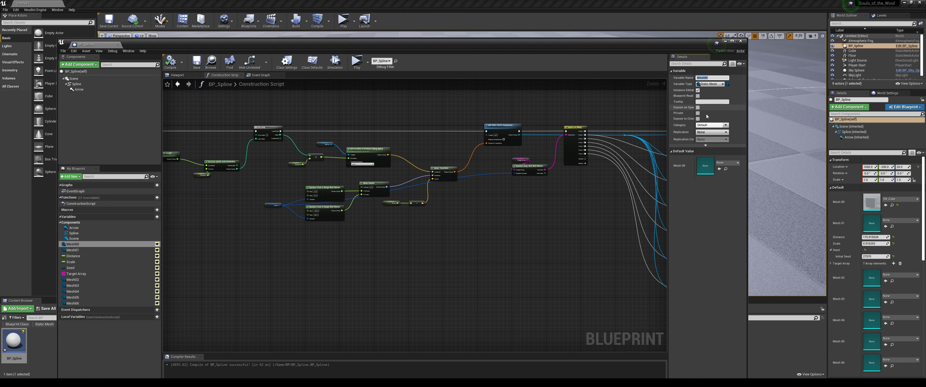
click(714, 126)
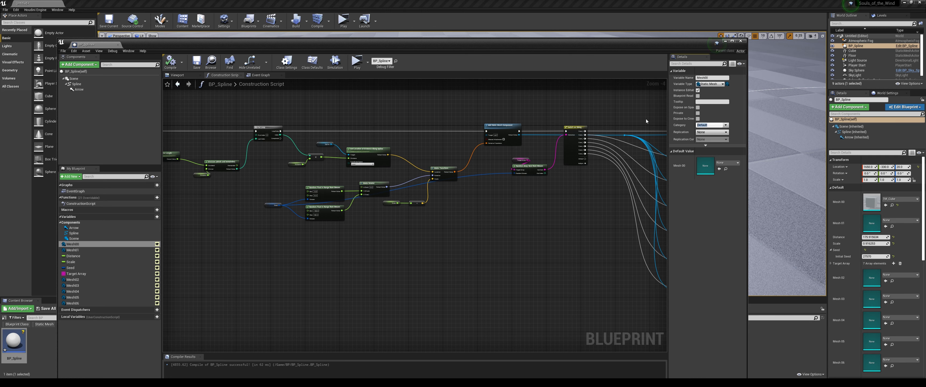
click(711, 126)
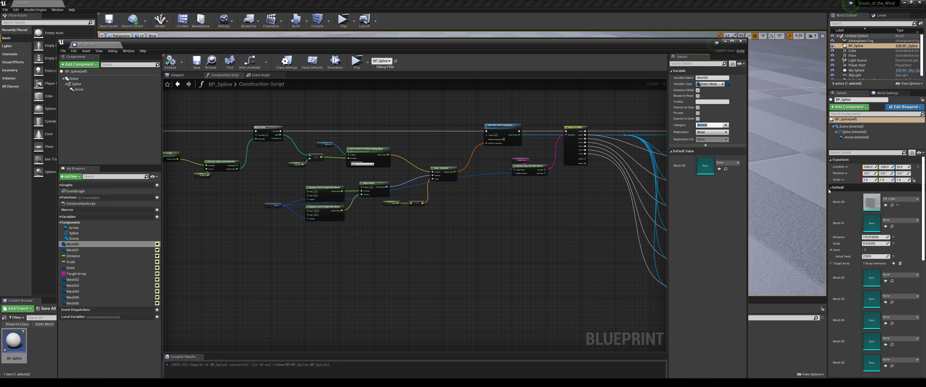
click(715, 126)
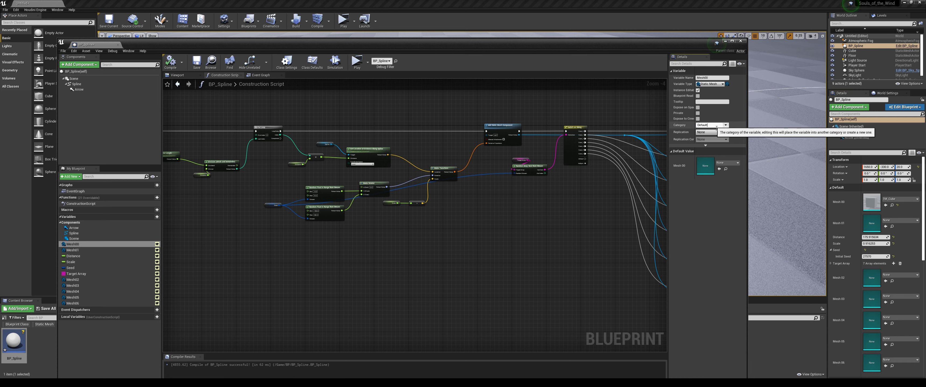
key(BackSpace)
key(BackSpace)
key(BackSpace)
key(BackSpace)
key(BackSpace)
key(BackSpace)
key(BackSpace)
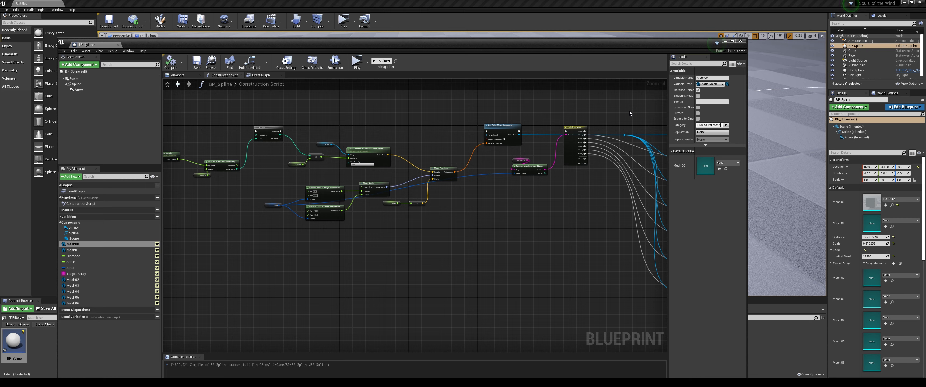
text(Spline)
key(Return)
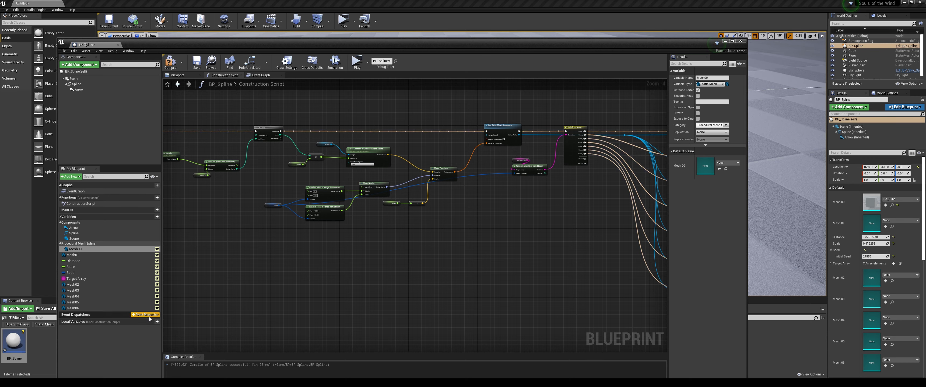
Move the variables Mesh01 through Mesh06 into the Procedural Mesh Spline category.
click(74, 245)
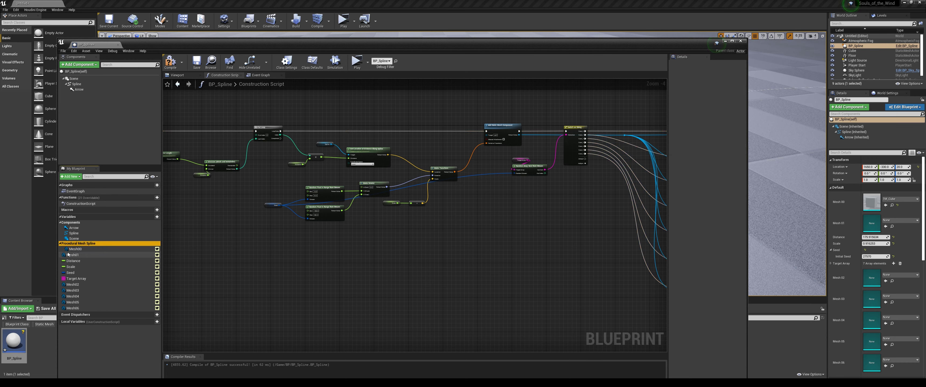
click(73, 256)
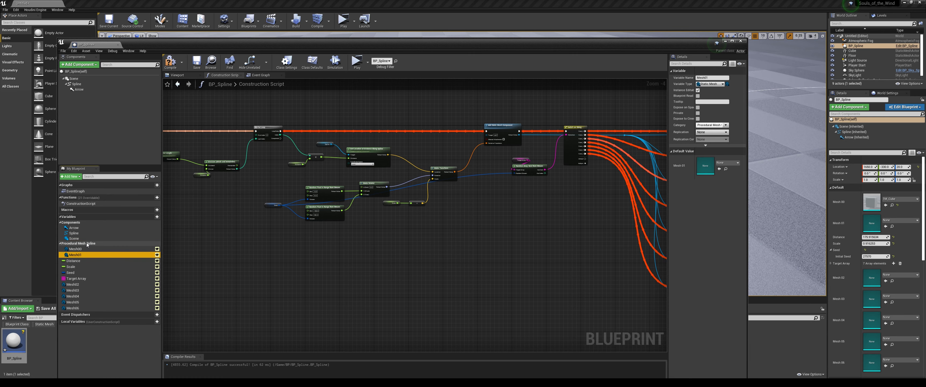
drag(73, 285, 96, 244)
drag(73, 296, 96, 244)
drag(72, 308, 92, 245)
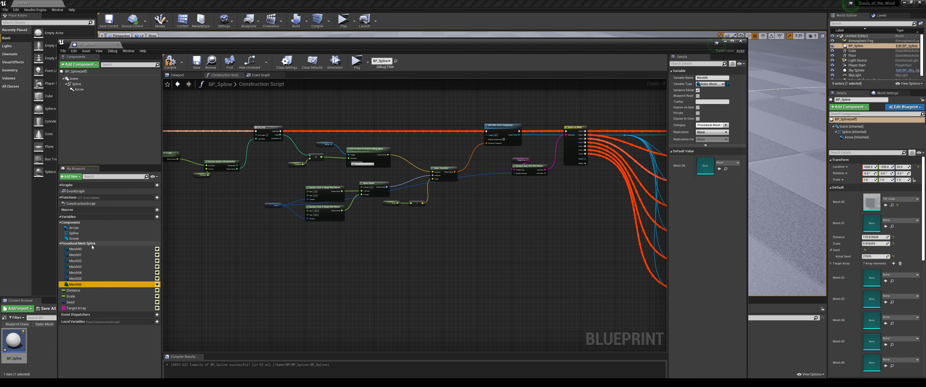
click(92, 245)
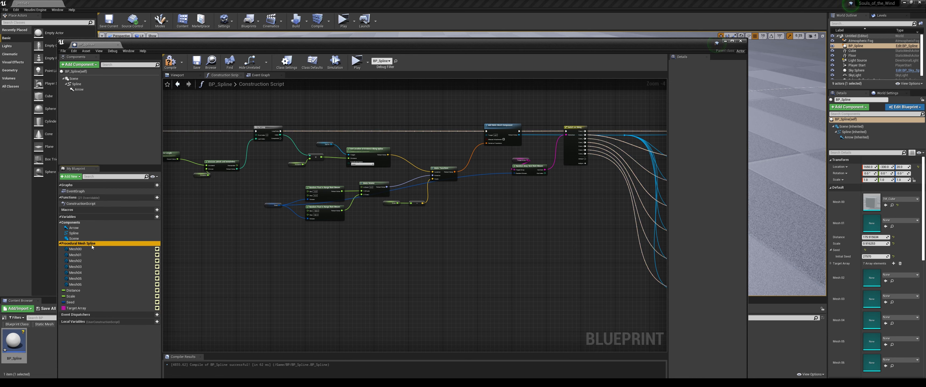
Turn off instance editing for the Target Array variable and compile the blueprint.
click(77, 291)
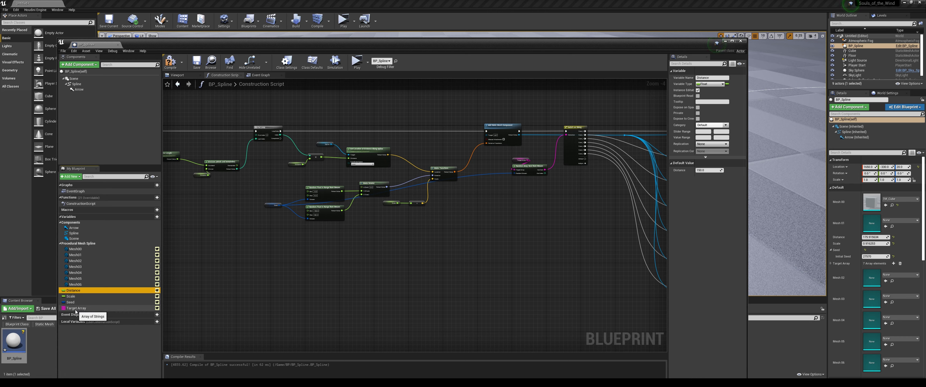
click(158, 310)
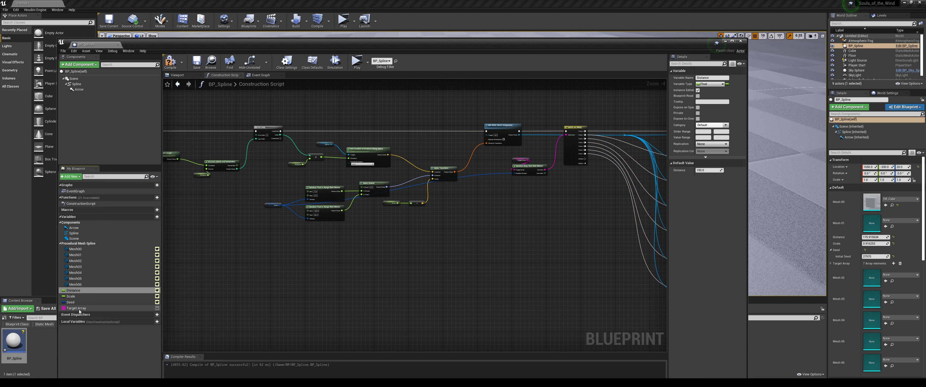
key(F7)
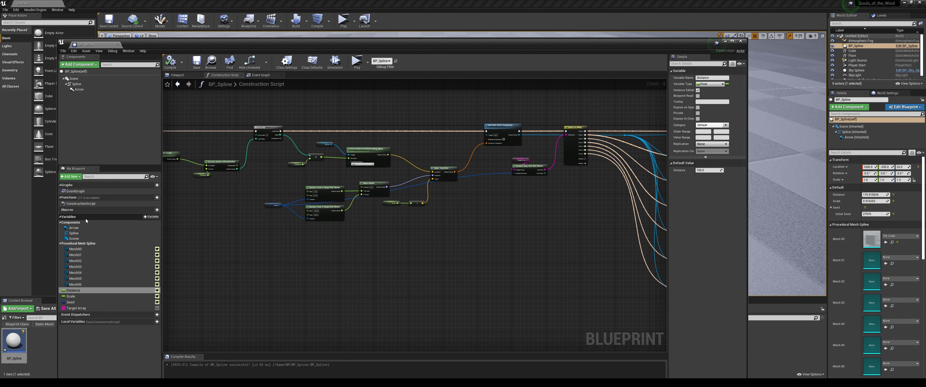
Set the category of the Distance variable to "Procedural Mesh Spline Setting".
click(706, 125)
key(BackSpace)
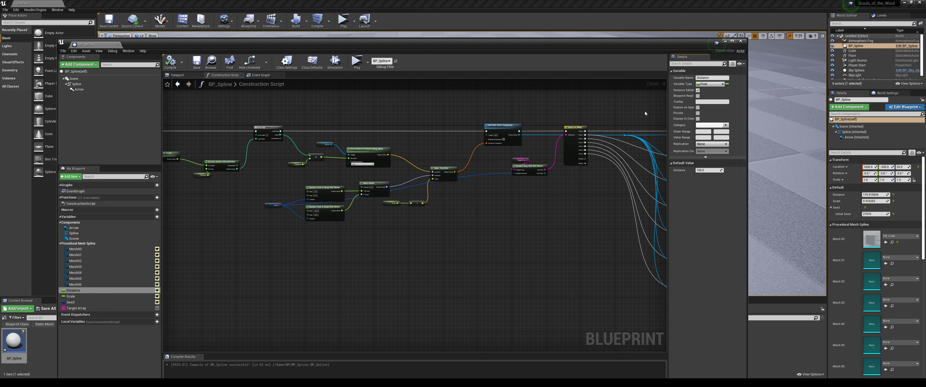
text(Proce)
text(dural M)
text(esh)
text( Spline Se)
text(tting)
key(Return)
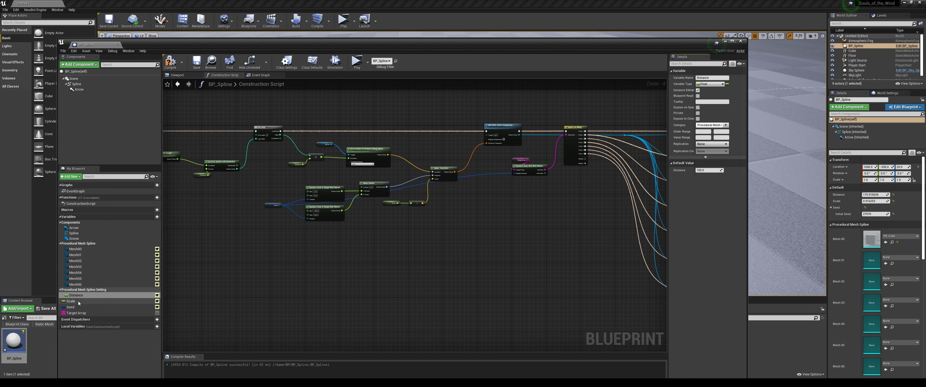
Move Scale, Seed and Target Array into the Procedural Mesh Spline Setting category and compile the blueprint.
drag(72, 301, 102, 291)
click(83, 313)
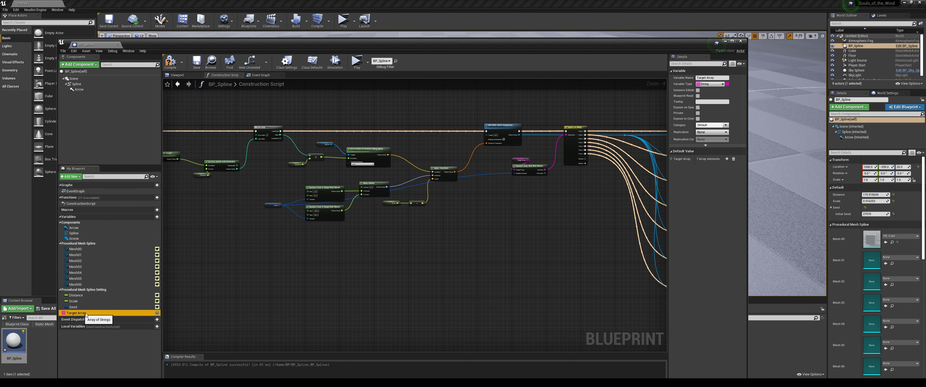
drag(84, 311, 95, 290)
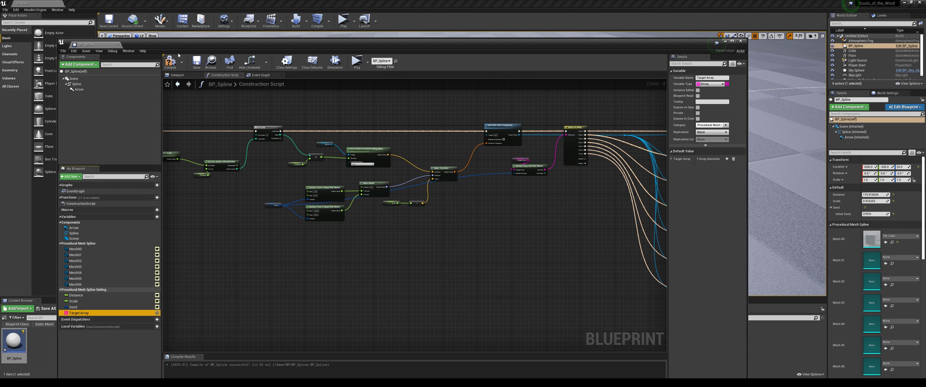
scroll(473, 234, down, 2)
right_drag(472, 232, 392, 171)
scroll(405, 175, up, 2)
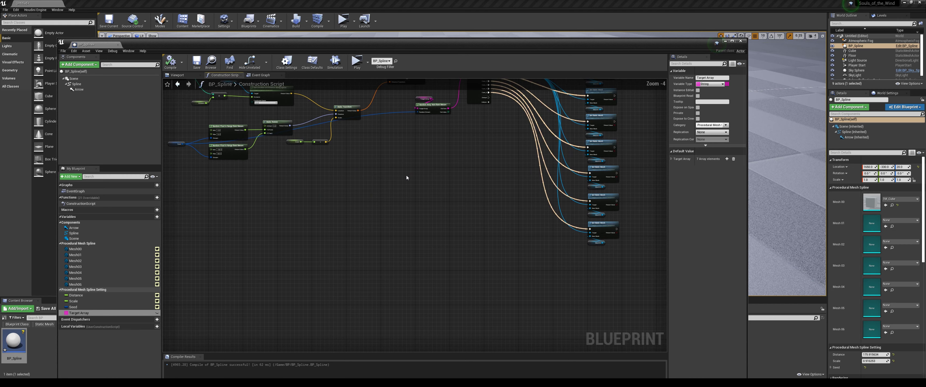
Put away the blueprint editor and search the project's whole Content folder for "rock" assets in the level editor.
scroll(853, 230, down, 5)
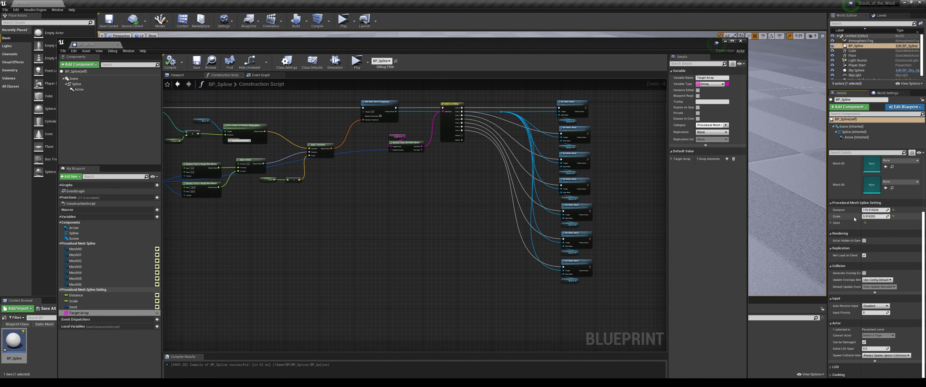
scroll(851, 210, up, 5)
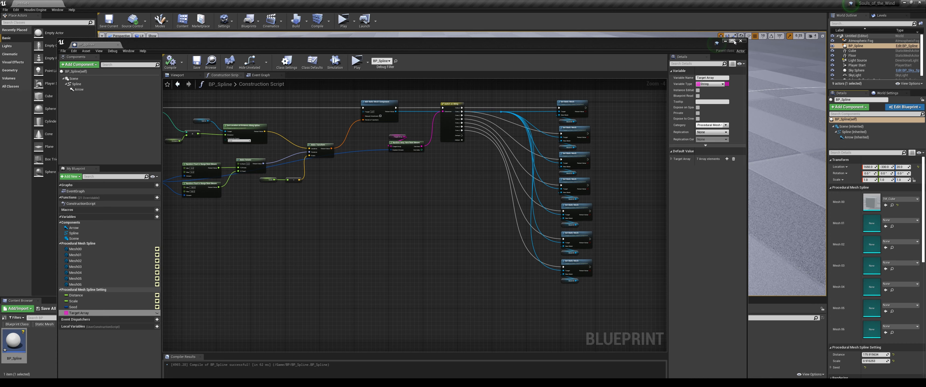
click(726, 42)
scroll(515, 143, down, 6)
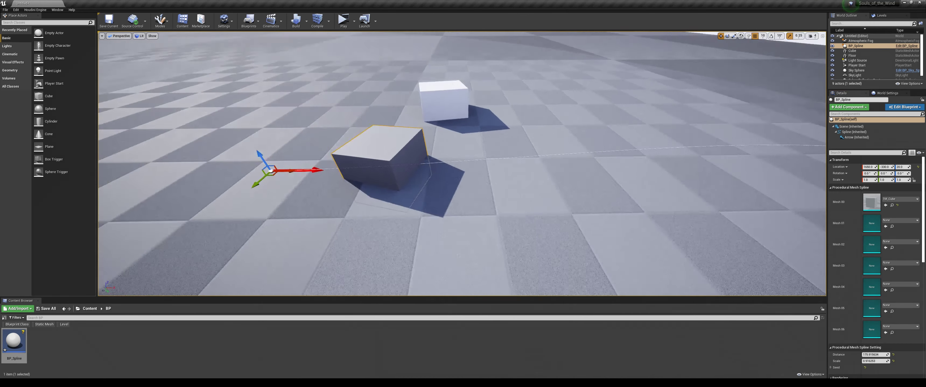
mouse_move(515, 142)
right_down()
mouse_move(515, 162)
mouse_move(515, 143)
mouse_move(526, 136)
right_up()
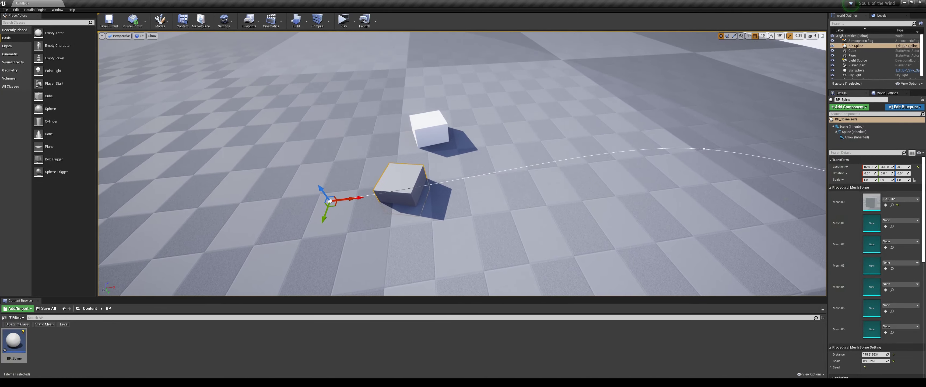
click(89, 310)
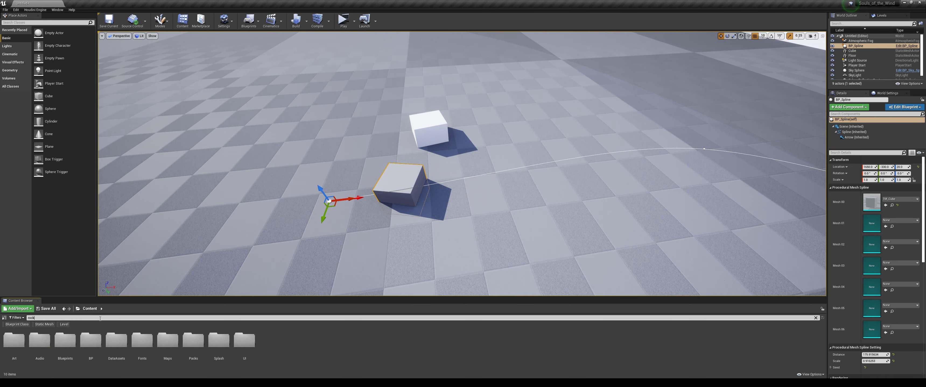
scroll(429, 359, down, 5)
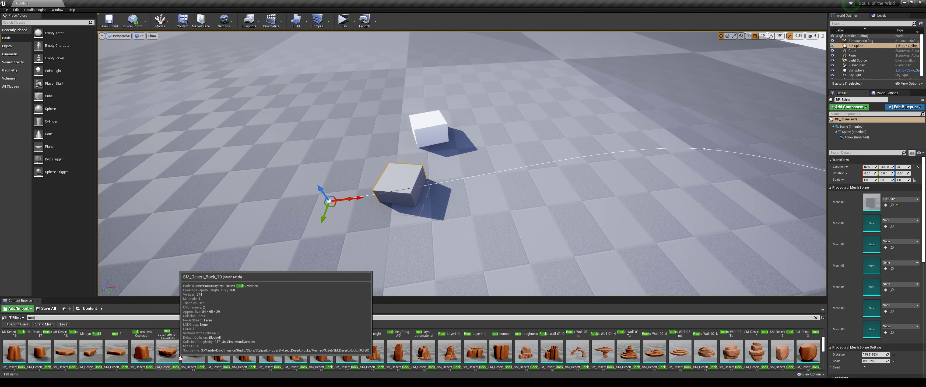
Assign SM_Desert_Rock_10, SM_Desert_Rock_12, SM_Desert_Rock_21 and SM_Desert_Rock_24 to Mesh 00 through Mesh 03 of the placed BP_Spline.
drag(162, 359, 611, 341)
drag(874, 202, 872, 202)
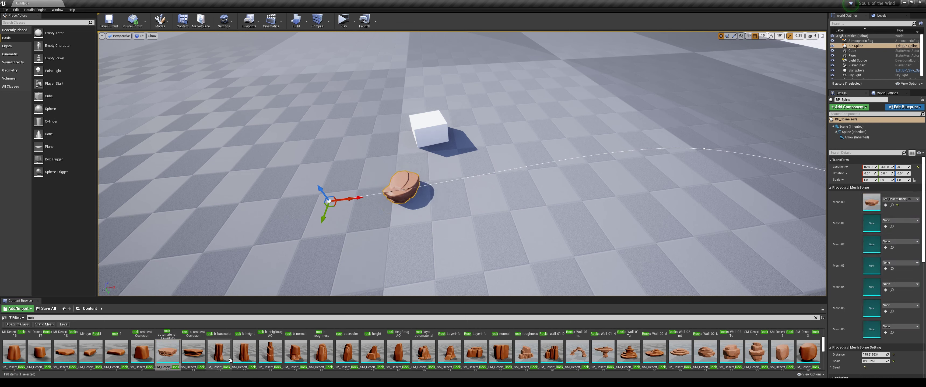
drag(230, 360, 870, 226)
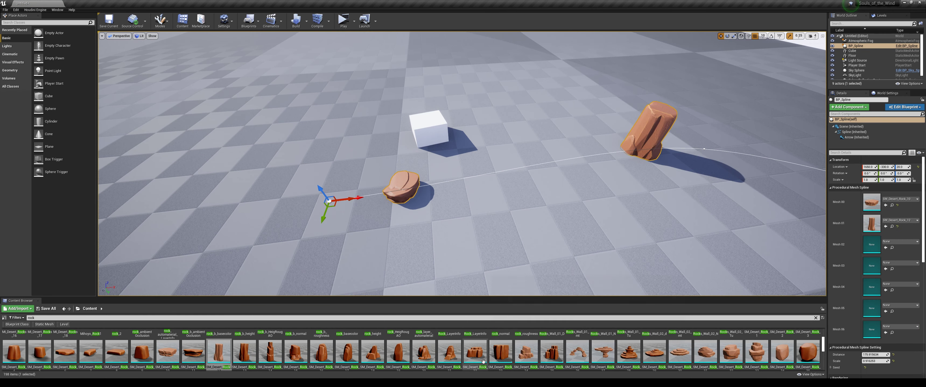
drag(449, 351, 871, 244)
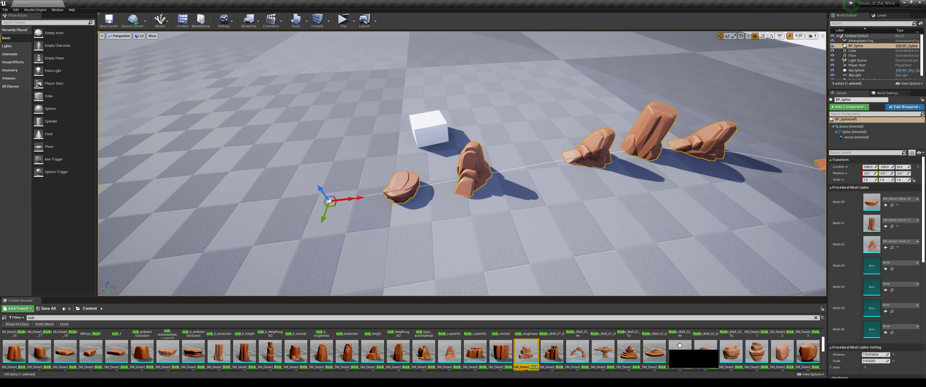
click(885, 269)
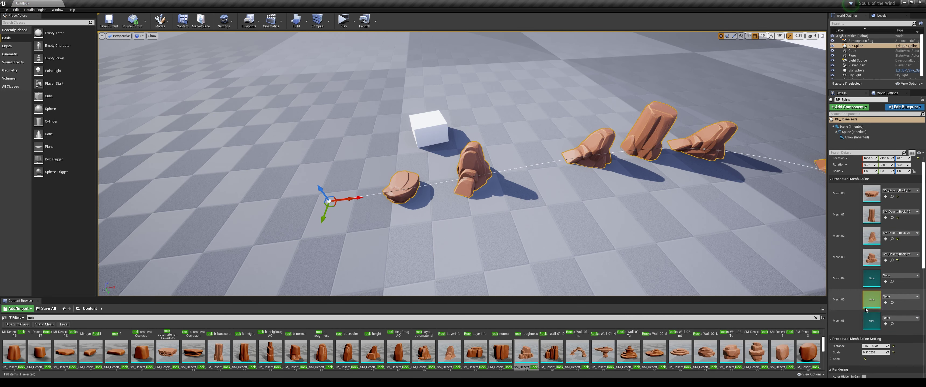
Assign SM_Desert_Rock_10 to Mesh 04, SM_Desert_Rock_22 to Mesh 05 and SM_Desert_Rock_20 to Mesh 06 of the placed BP_Spline.
scroll(654, 345, down, 1)
scroll(693, 293, up, 5)
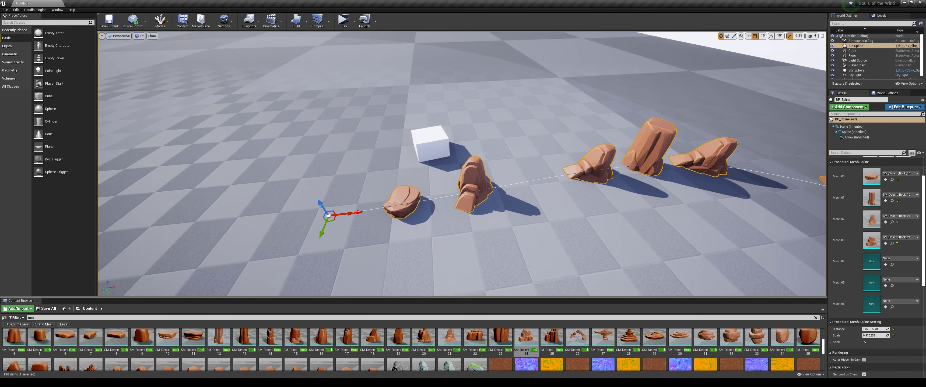
key(ctrl+s)
click(609, 277)
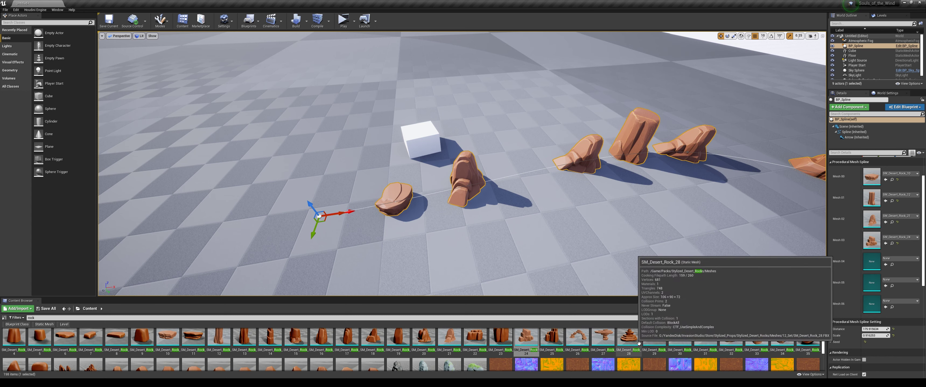
scroll(539, 345, up, 2)
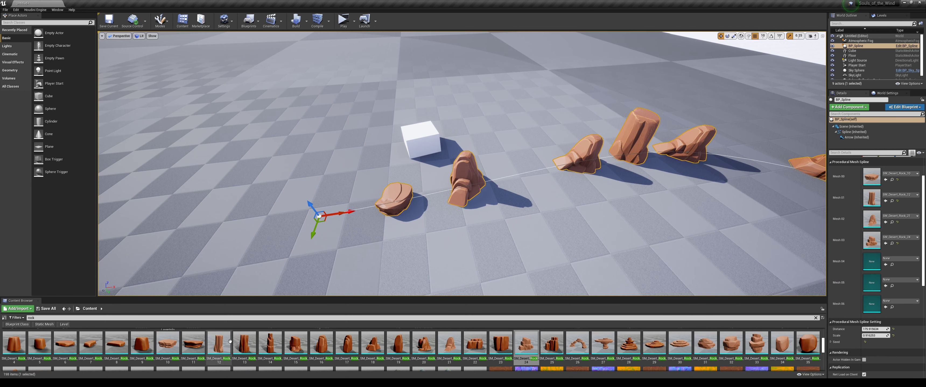
scroll(234, 342, down, 2)
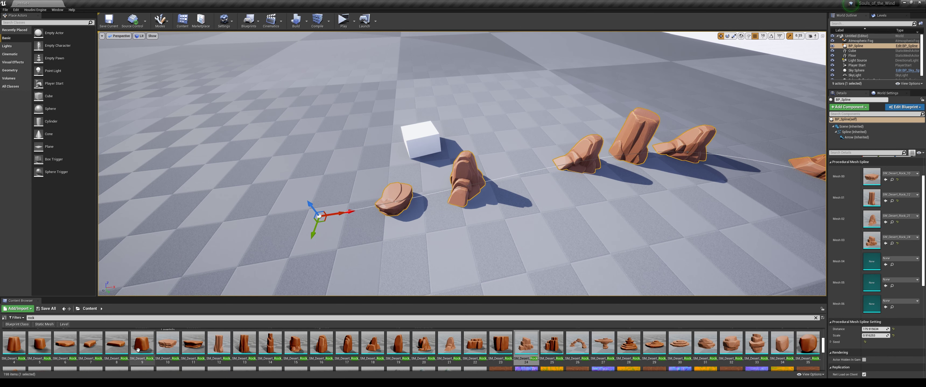
drag(168, 344, 871, 268)
scroll(458, 341, down, 2)
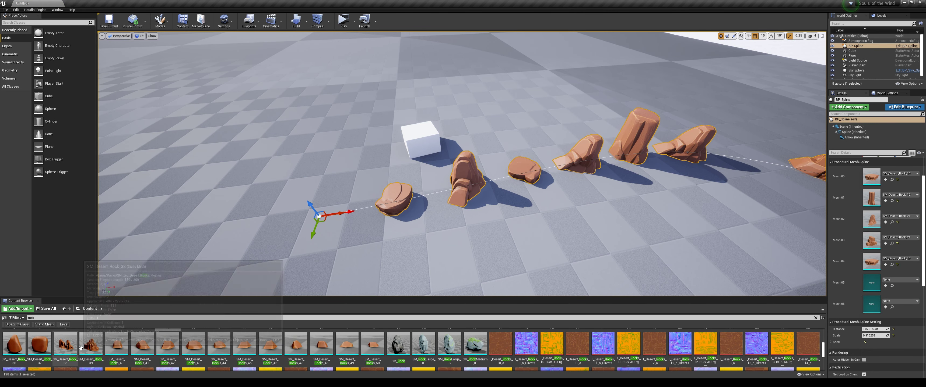
scroll(224, 349, up, 2)
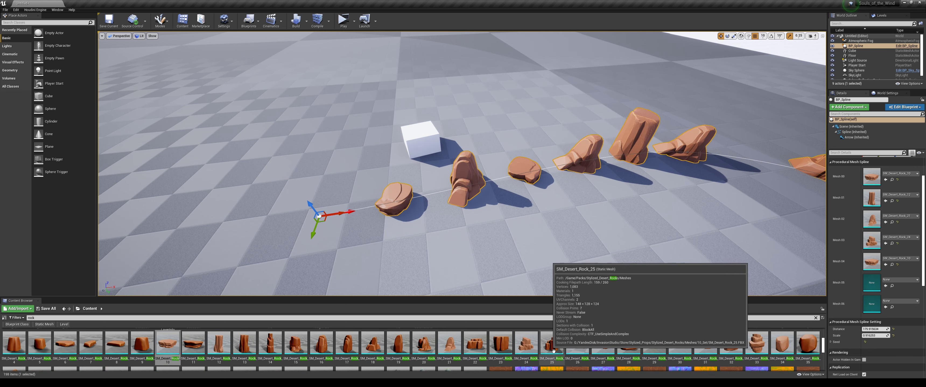
drag(474, 342, 865, 292)
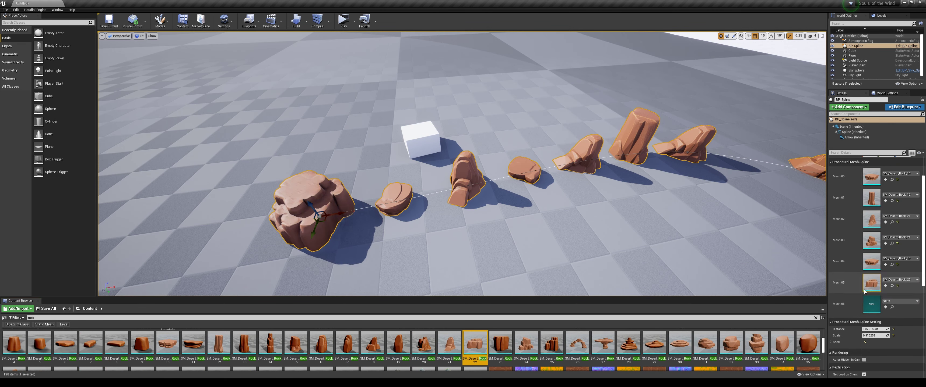
drag(424, 343, 872, 304)
Tune the spline's rock placement by reducing Distance, setting Scale to 1.5 and adjusting the Initial Seed.
right_drag(645, 243, 625, 238)
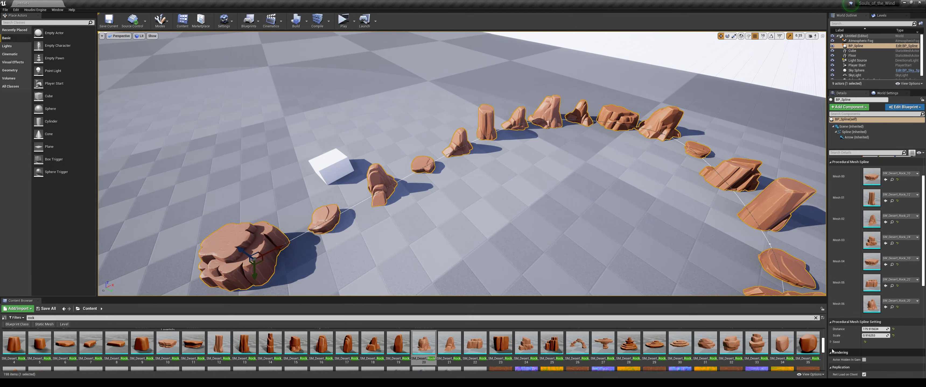
drag(874, 329, 878, 349)
click(875, 336)
text(1.5)
key(Return)
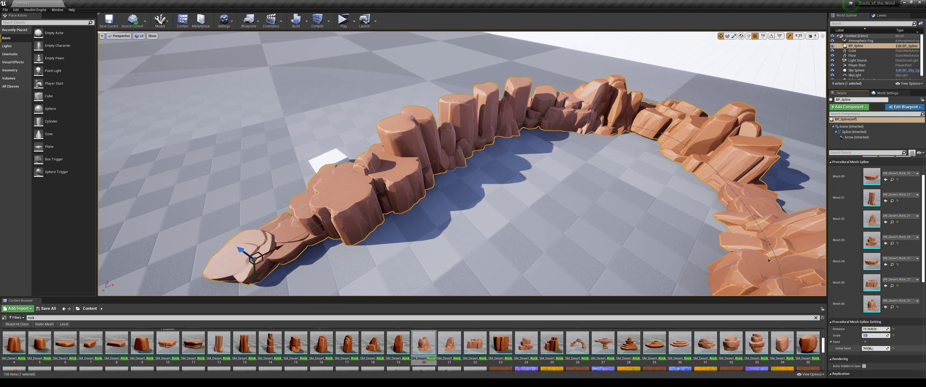
drag(869, 349, 886, 329)
Extend the spline from its end point with several new points so the rock wall winds in an S-shaped path.
right_drag(758, 292, 555, 151)
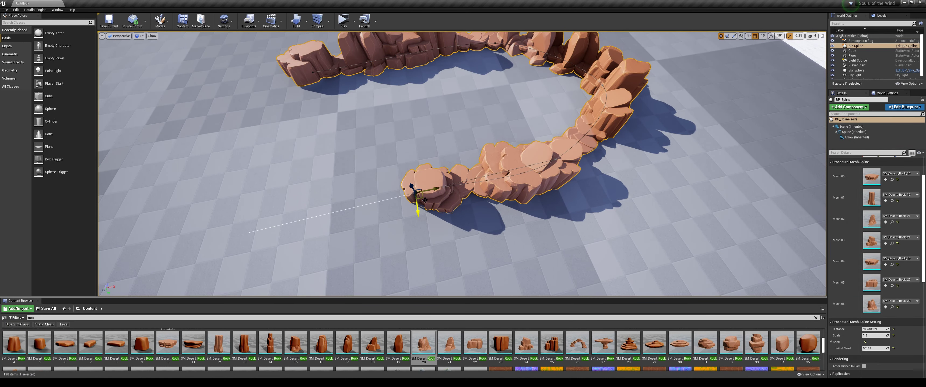
drag(425, 200, 214, 245)
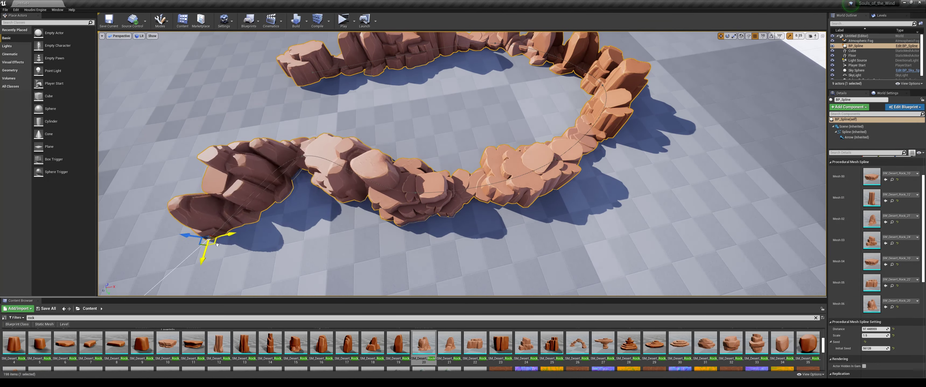
right_drag(214, 245, 202, 261)
alt+drag(287, 167, 506, 276)
scroll(507, 275, down, 5)
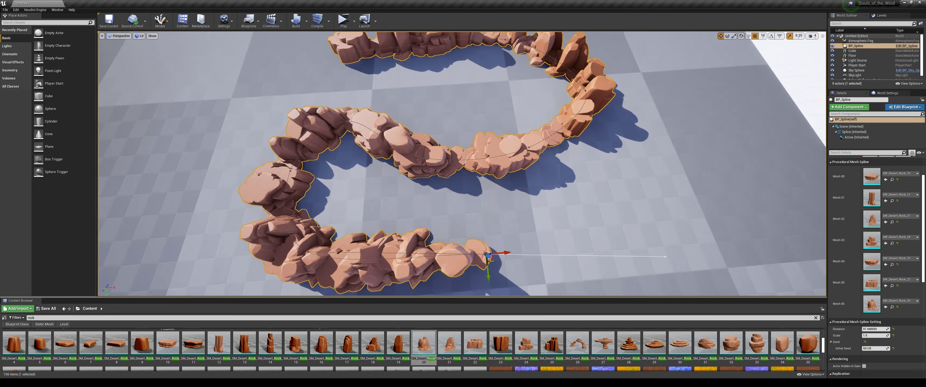
right_drag(485, 235, 485, 256)
alt+drag(488, 219, 578, 180)
alt+drag(614, 205, 607, 248)
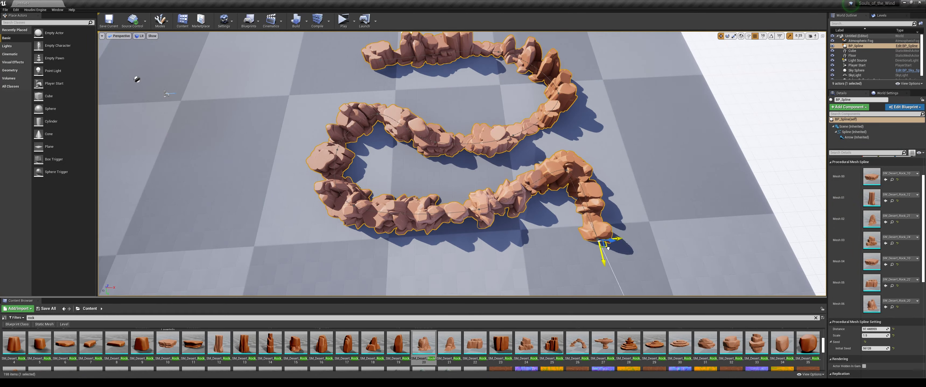
Continue the spline with a long stretch across the floor, a sharp turn back and another run of rocks.
mouse_move(600, 237)
right_down()
mouse_move(597, 223)
mouse_move(613, 228)
right_up()
drag(524, 230, 186, 156)
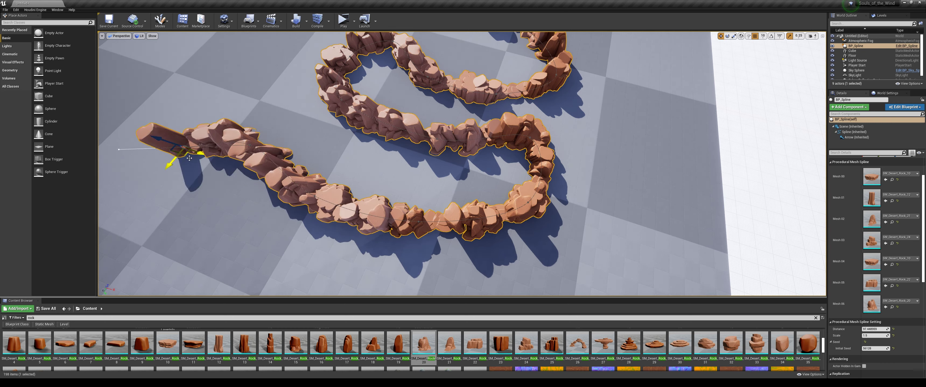
drag(163, 181, 419, 222)
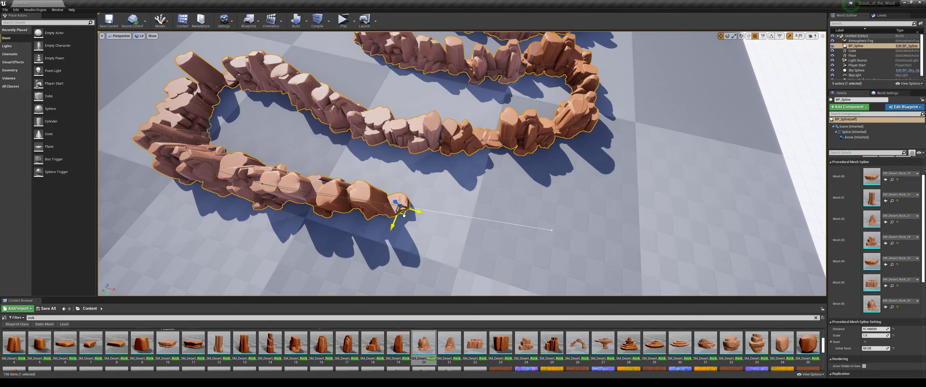
drag(542, 215, 611, 212)
Reposition a spline point on the newest stretch of rock wall and change the Initial Seed to reshuffle the meshes.
right_drag(612, 212, 525, 219)
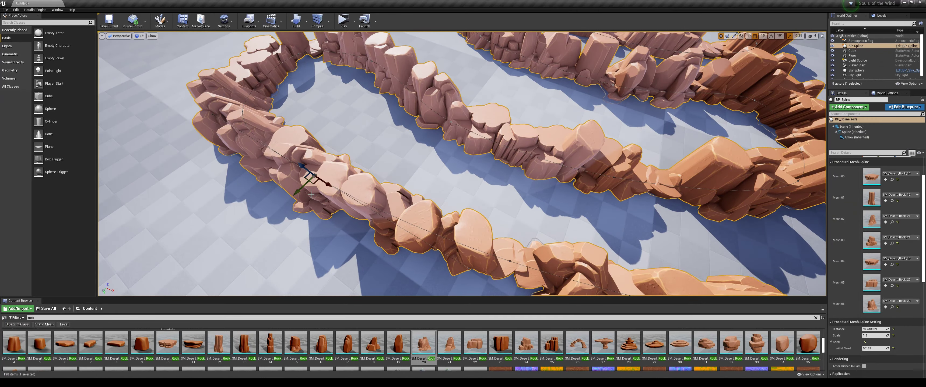
drag(308, 188, 351, 168)
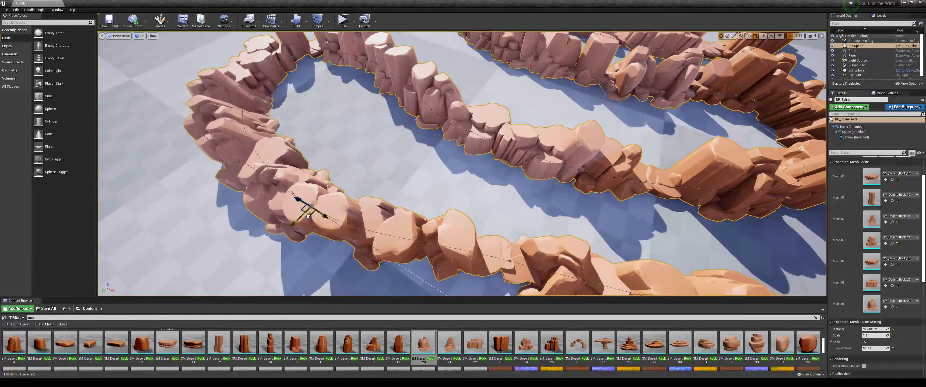
alt+drag(323, 206, 370, 180)
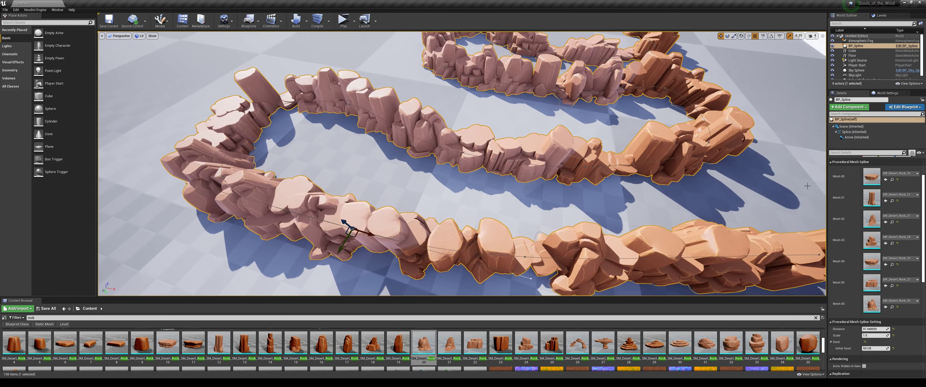
drag(878, 348, 889, 348)
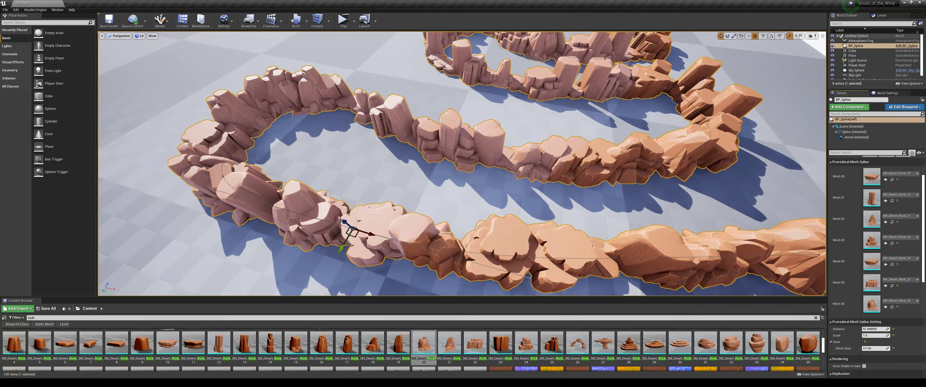
Inspect the rock walls in the level, then play it and run the character along the spline-generated rocks.
right_drag(461, 164, 543, 122)
right_drag(543, 178, 561, 182)
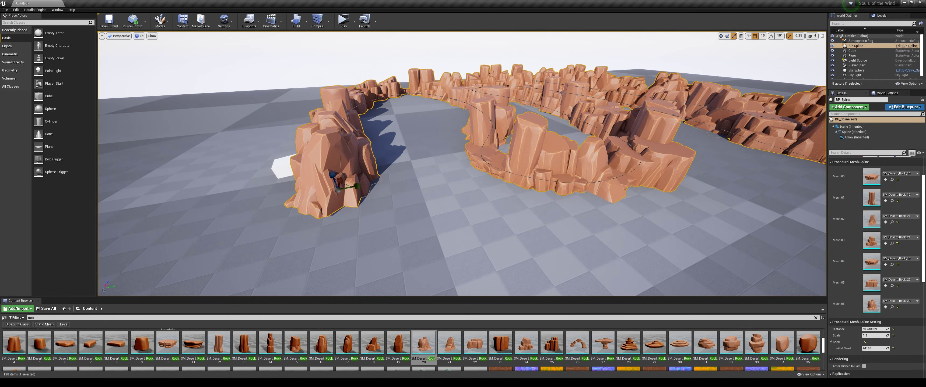
key(w)
right_drag(462, 164, 444, 163)
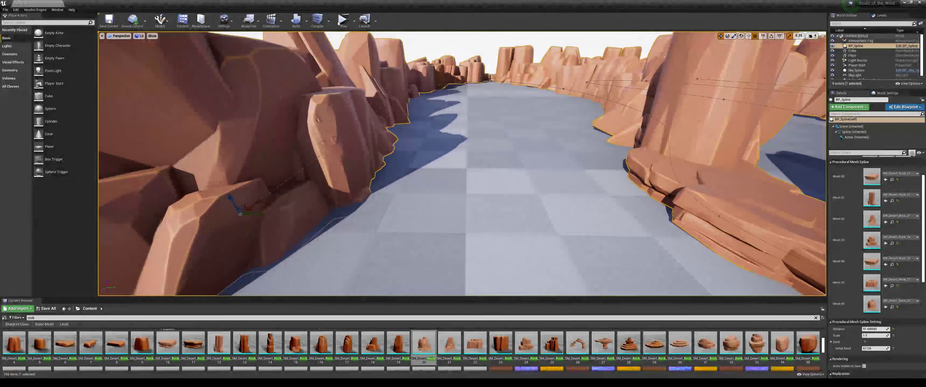
key(w)
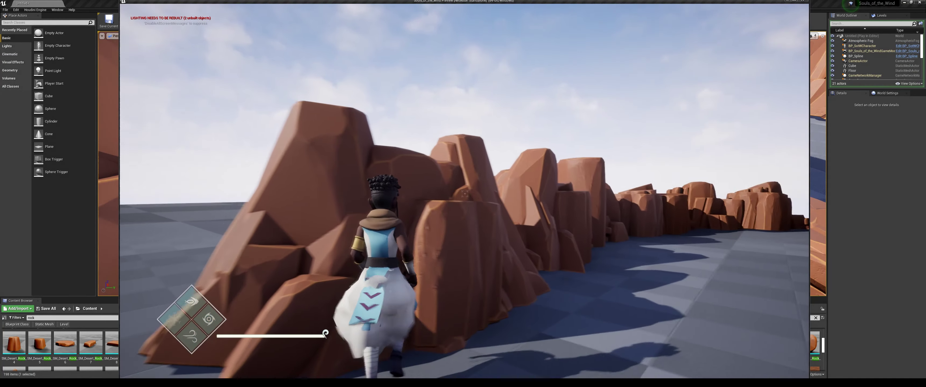
key(w)
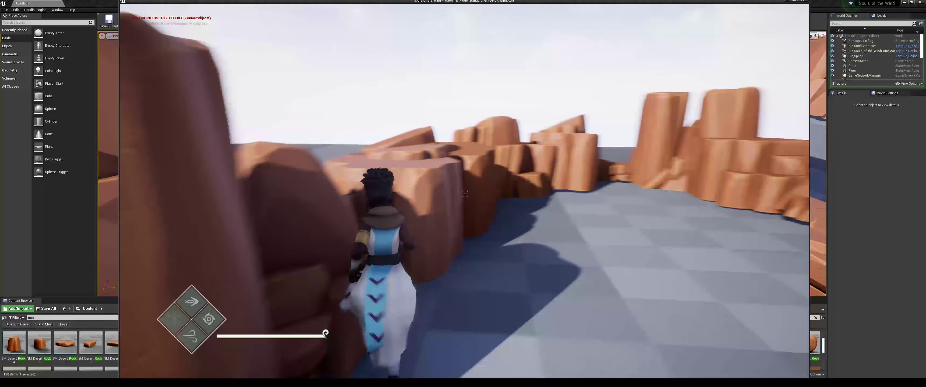
key(w)
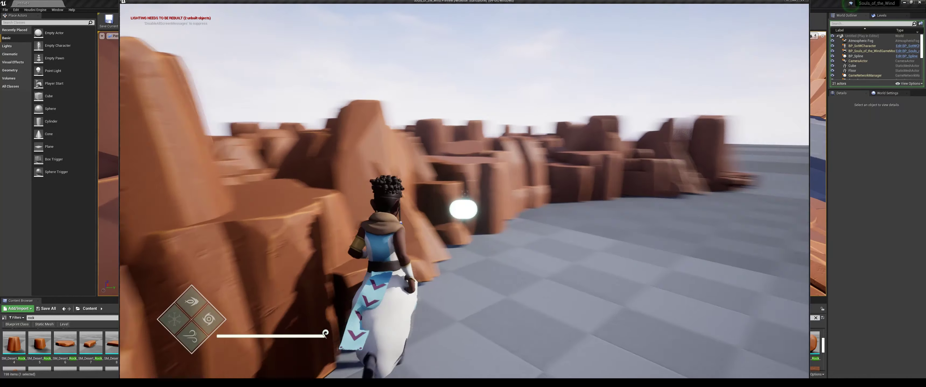
key(w)
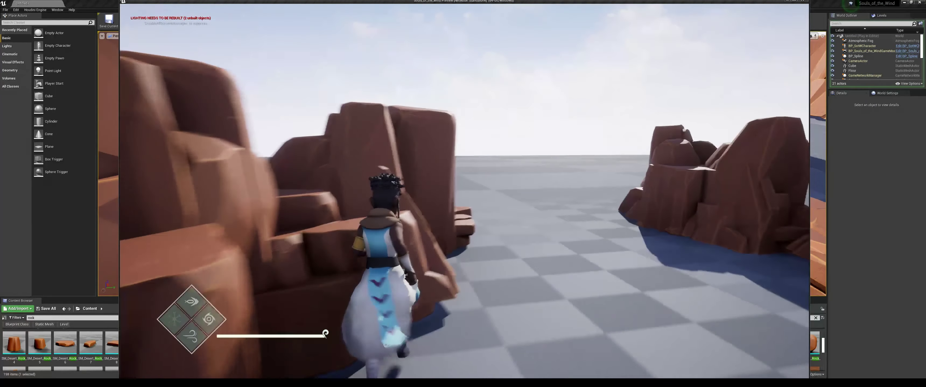
key(w)
key(w)
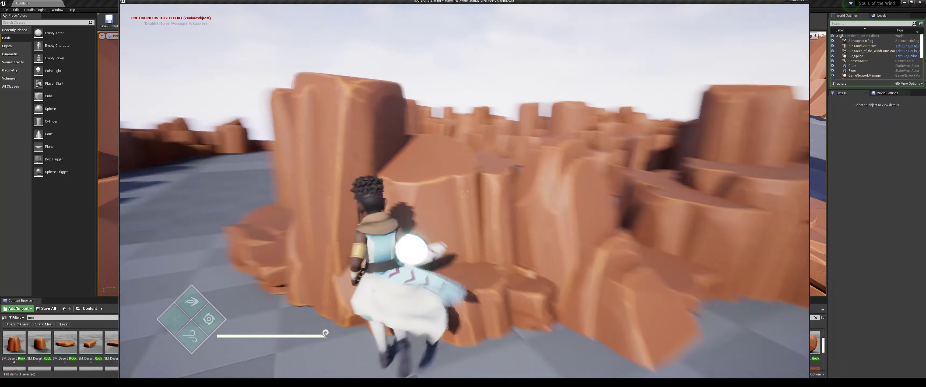
key(w)
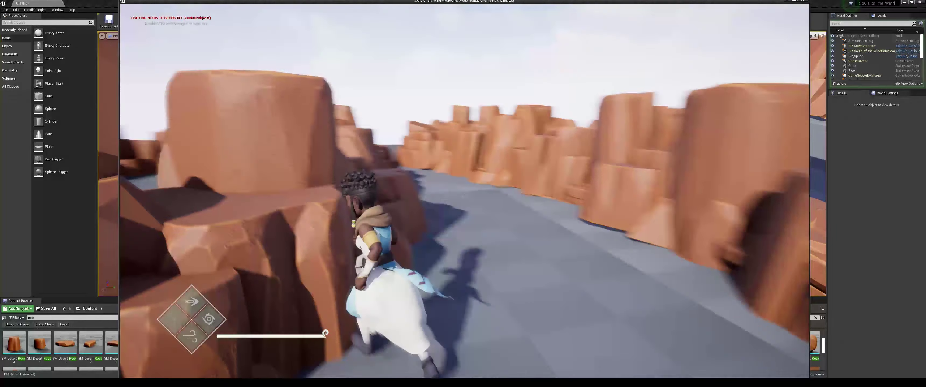